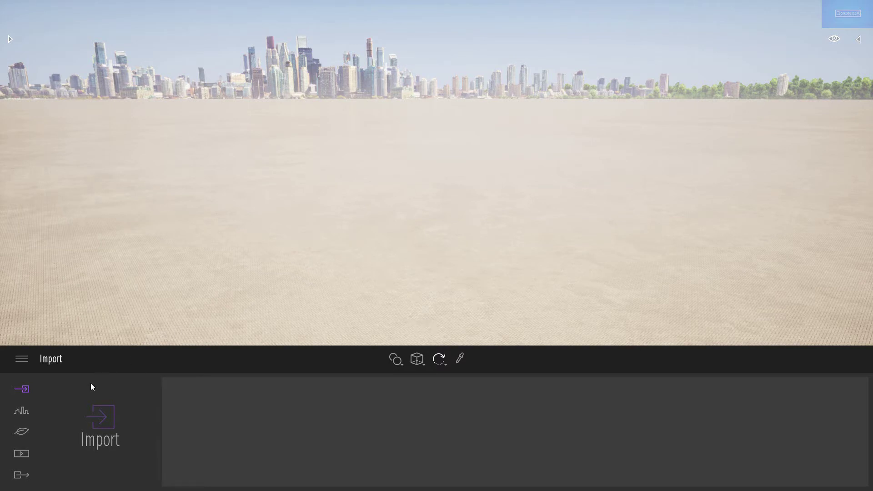
# Import House1.3ds as an Other-type file, keeping the scene's material on the conflict
pyautogui.click(105, 417)
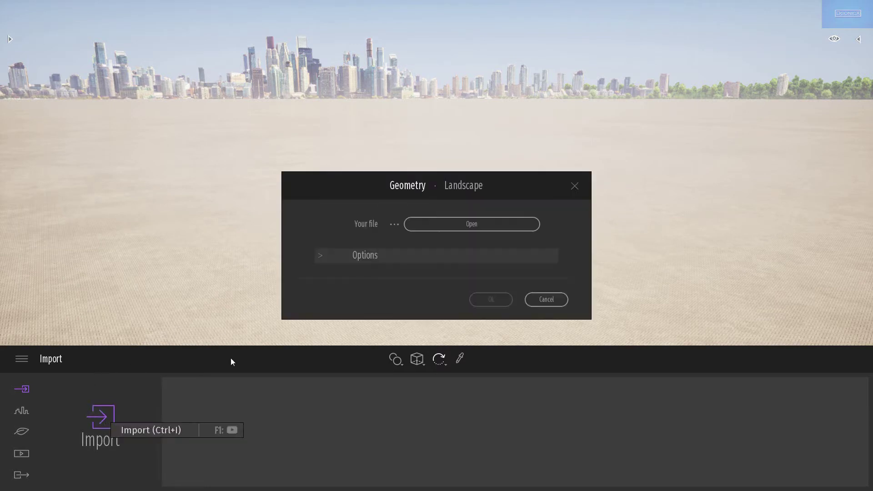
pyautogui.click(468, 225)
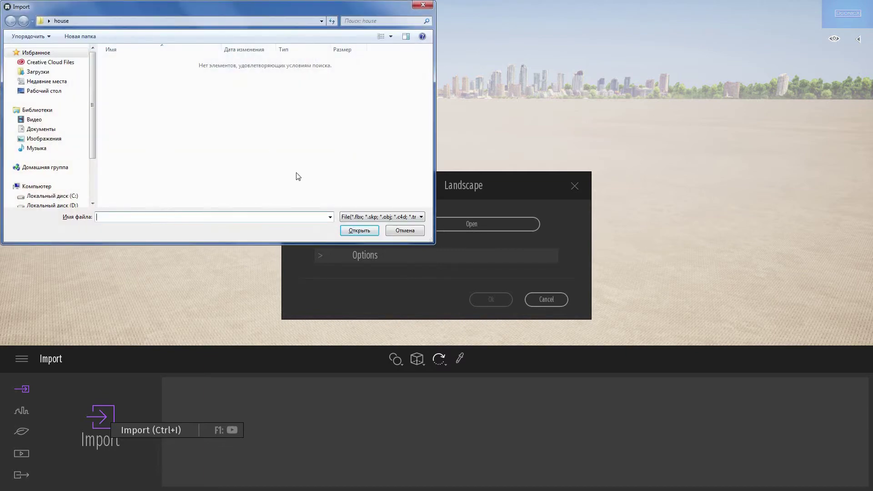
pyautogui.click(346, 217)
pyautogui.click(348, 233)
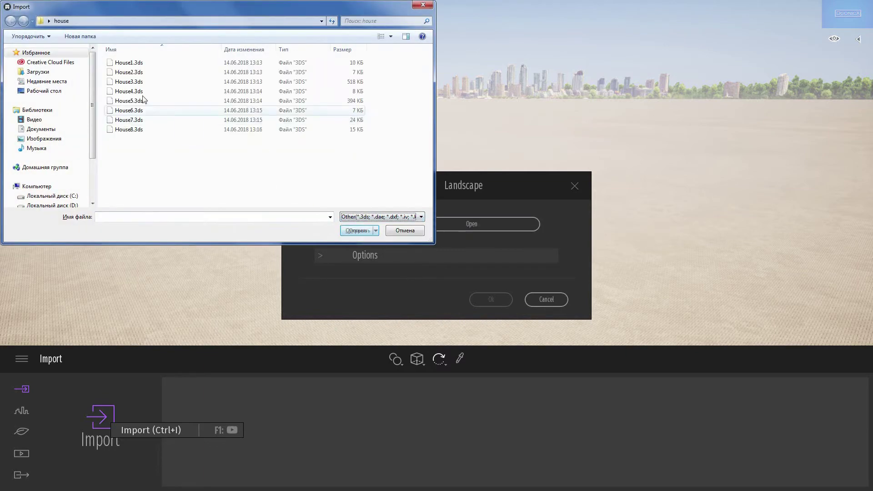
pyautogui.click(121, 63)
pyautogui.click(356, 231)
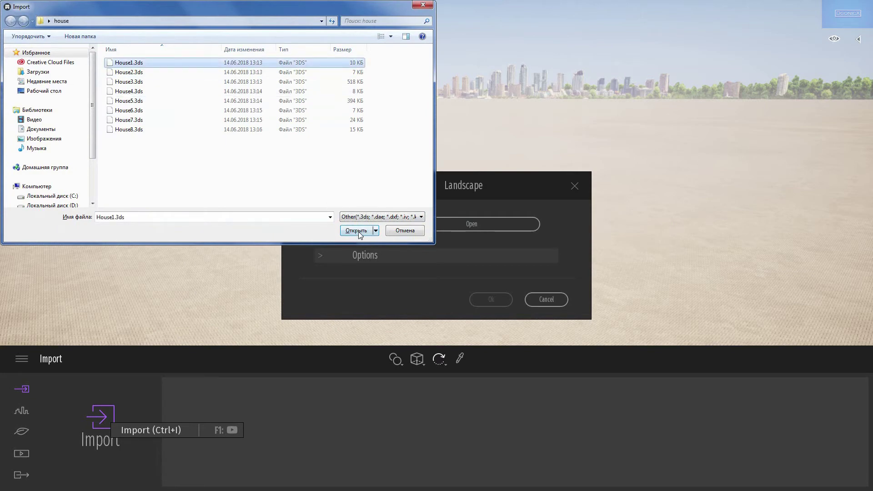
pyautogui.click(496, 301)
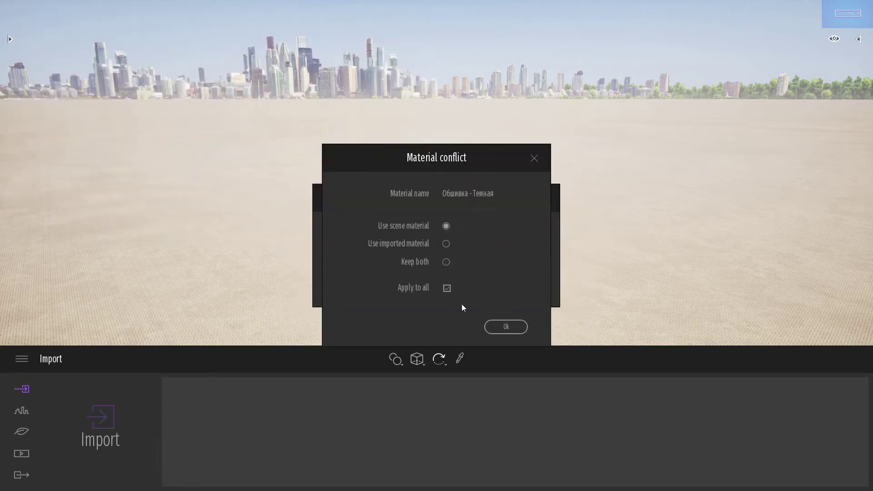
pyautogui.click(495, 327)
# Import House2.3ds the same way, keeping the scene's materials
pyautogui.click(107, 418)
pyautogui.click(397, 225)
pyautogui.click(349, 217)
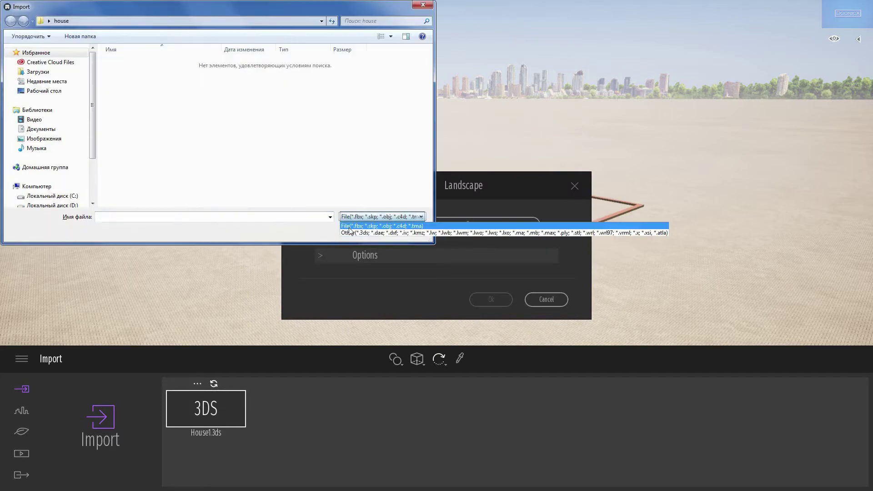
pyautogui.click(350, 233)
pyautogui.click(121, 72)
pyautogui.click(356, 231)
pyautogui.click(494, 302)
pyautogui.click(495, 327)
# Import House3.3ds, keeping the scene's materials
pyautogui.click(106, 418)
pyautogui.click(410, 225)
pyautogui.click(352, 217)
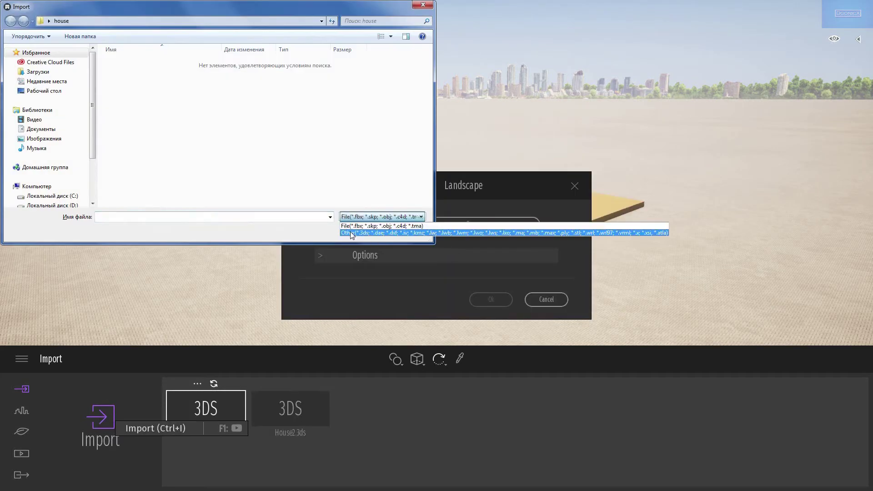
pyautogui.click(351, 233)
pyautogui.click(121, 82)
pyautogui.click(357, 231)
pyautogui.click(494, 302)
pyautogui.click(496, 327)
# Import House4.3ds and House5.3ds into the scene
pyautogui.click(107, 418)
pyautogui.click(409, 224)
pyautogui.click(352, 217)
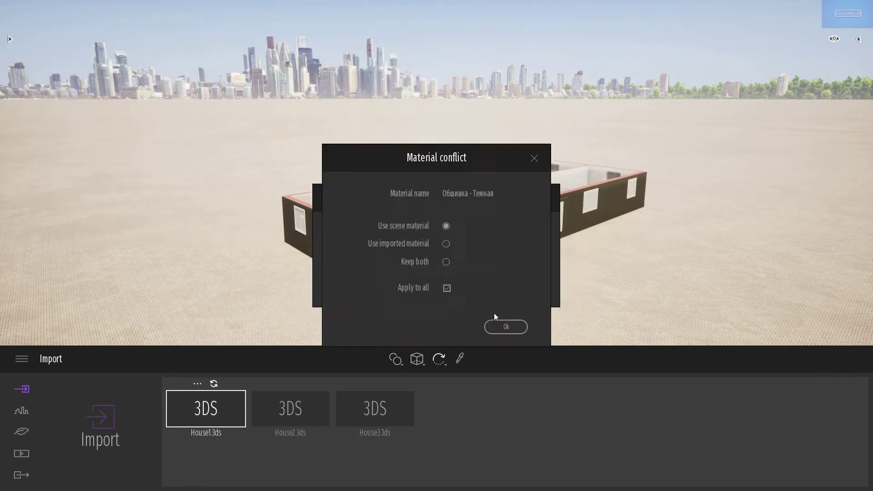
pyautogui.click(497, 327)
pyautogui.click(107, 418)
pyautogui.click(451, 227)
pyautogui.click(126, 98)
pyautogui.click(357, 231)
pyautogui.click(494, 302)
pyautogui.click(500, 328)
# Import House6.3ds, the roof part
pyautogui.click(107, 418)
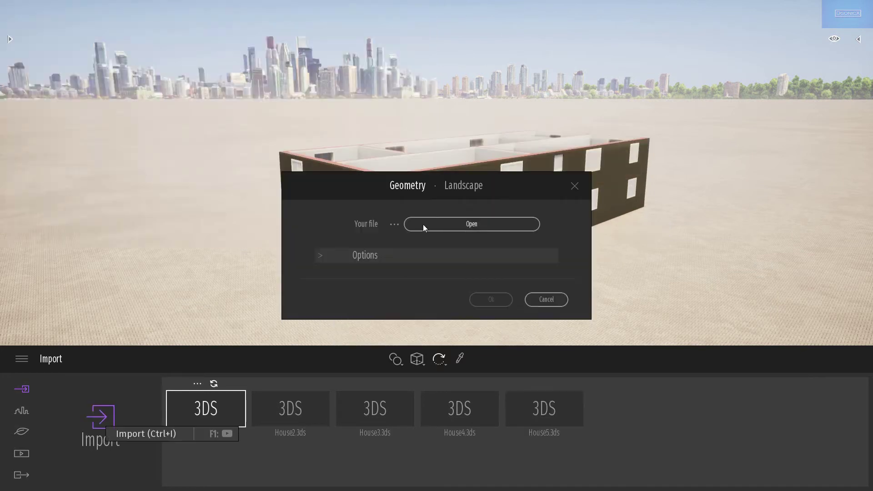
pyautogui.click(423, 225)
pyautogui.click(352, 216)
pyautogui.click(351, 233)
pyautogui.doubleClick(121, 110)
pyautogui.click(491, 301)
# Import House7.3ds and begin importing the final house part
pyautogui.click(106, 418)
pyautogui.click(445, 228)
pyautogui.click(352, 217)
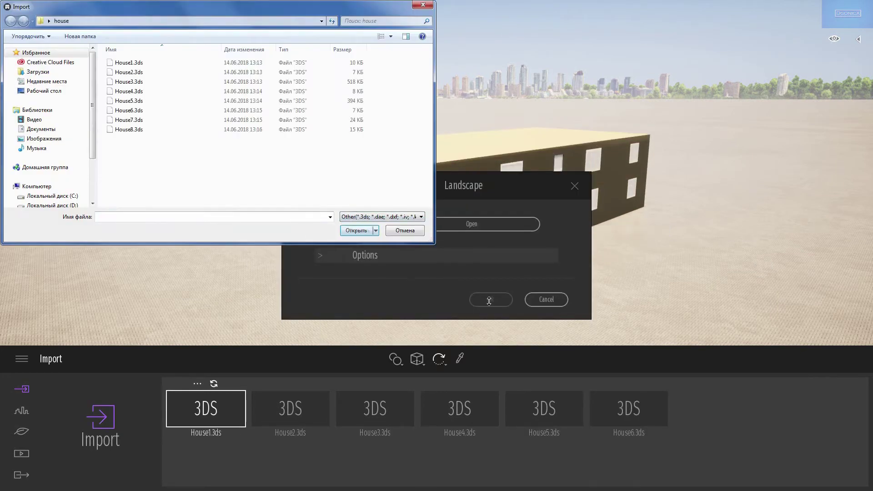
pyautogui.doubleClick(121, 119)
pyautogui.click(491, 299)
pyautogui.click(100, 416)
pyautogui.click(471, 223)
pyautogui.doubleClick(121, 129)
pyautogui.click(491, 299)
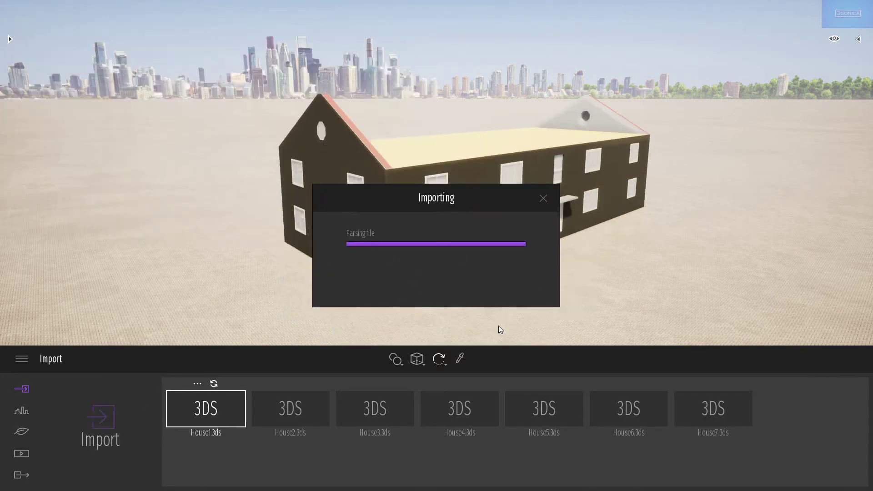
pyautogui.click(10, 39)
# Apply Bare concrete 01 to part of the house
pyautogui.click(40, 105)
pyautogui.click(18, 51)
pyautogui.click(42, 97)
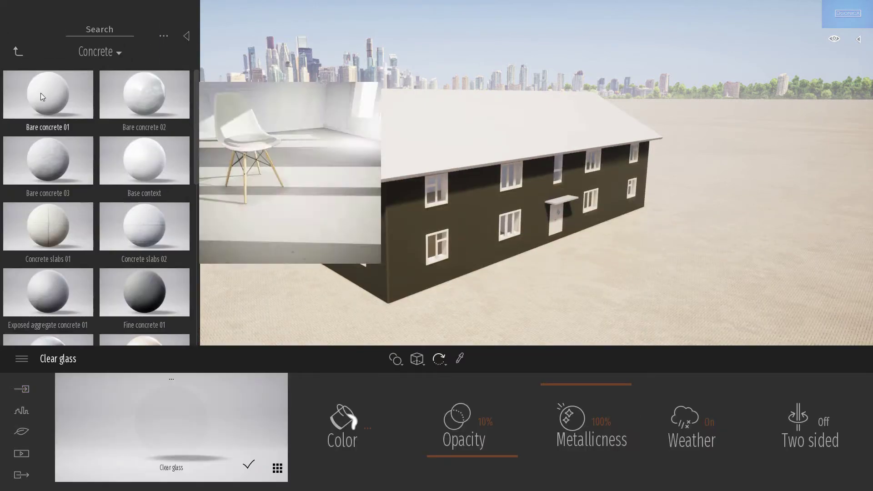
pyautogui.moveTo(41, 96); pyautogui.dragTo(562, 200)
# Give the walls Ipe A wood and the windows and door Chestnut 01 A
pyautogui.click(18, 51)
pyautogui.click(61, 105)
pyautogui.moveTo(137, 98); pyautogui.dragTo(403, 225)
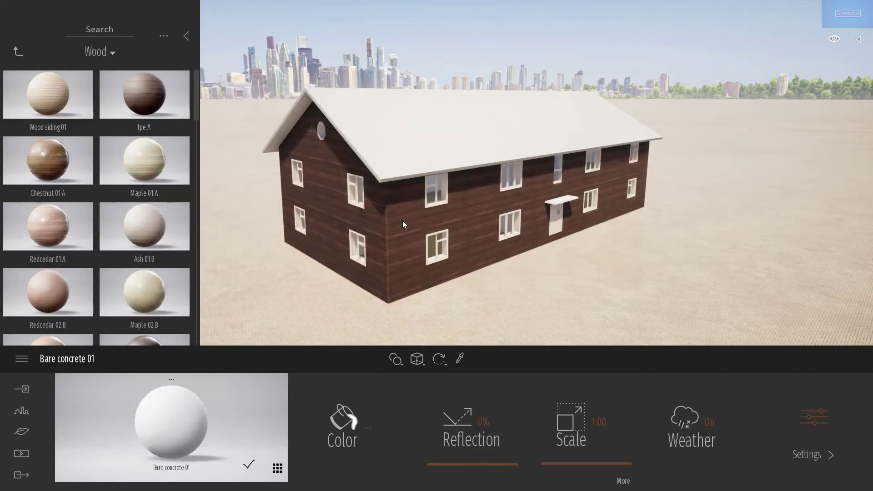
pyautogui.moveTo(48, 160); pyautogui.dragTo(437, 190)
# Cover the roof with Roof covering 04 grey shingles
pyautogui.click(18, 50)
pyautogui.scroll(-5, 145, 300)
pyautogui.click(50, 173)
pyautogui.moveTo(144, 161); pyautogui.dragTo(417, 138)
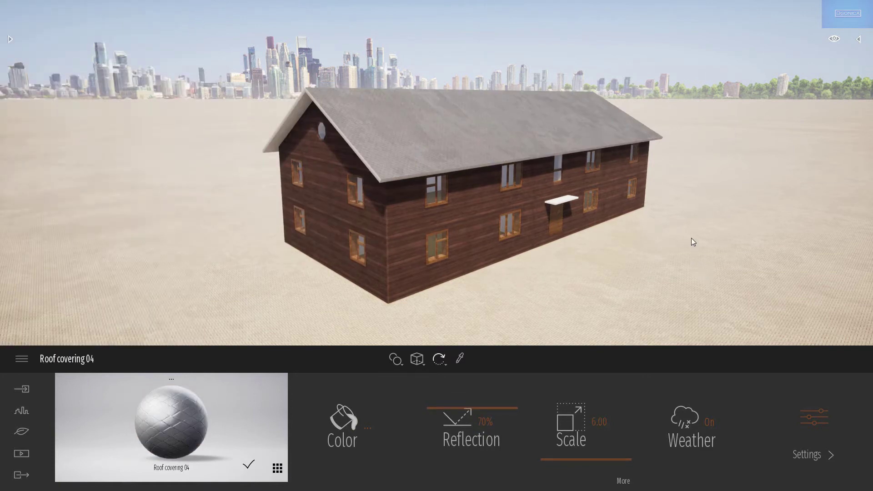
# Show the scene tree and collapse the expanded House part groups
pyautogui.click(859, 39)
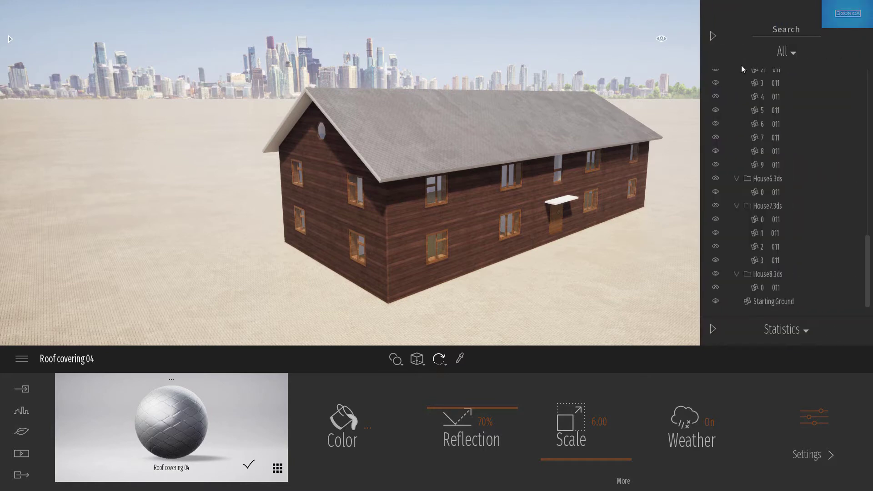
pyautogui.scroll(2, 723, 84)
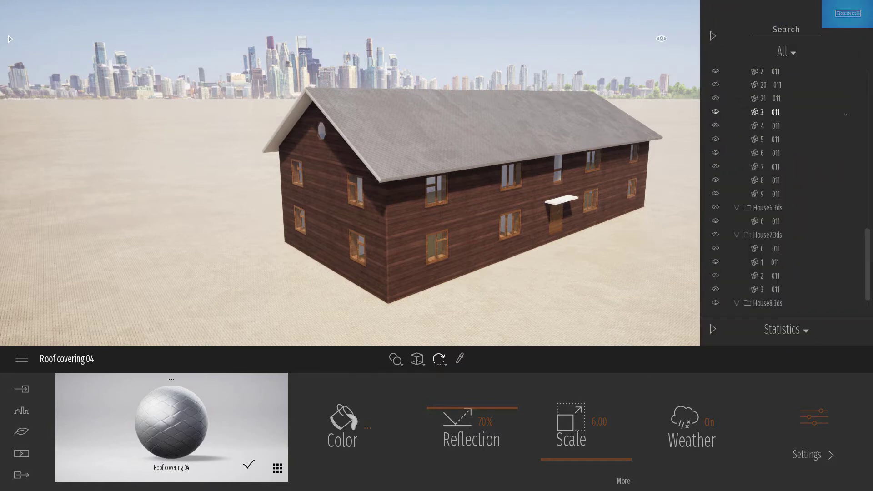
pyautogui.moveTo(869, 240); pyautogui.dragTo(869, 79)
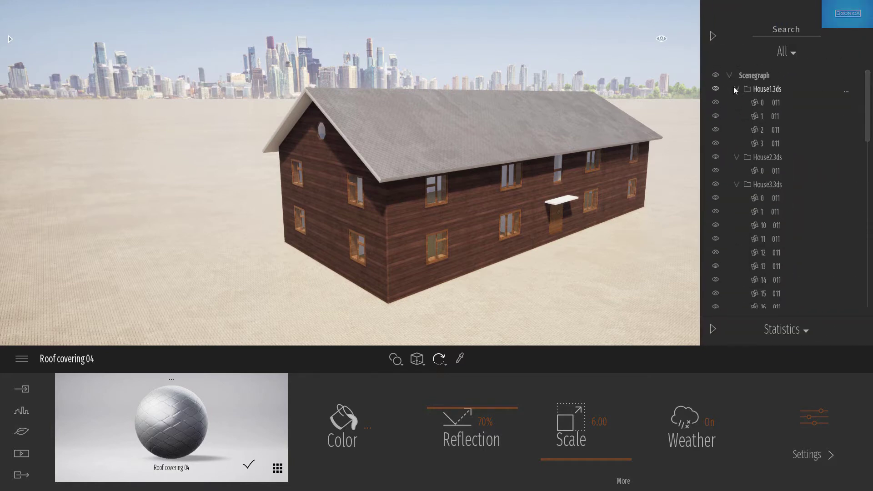
pyautogui.click(736, 130)
pyautogui.click(736, 143)
pyautogui.click(736, 157)
pyautogui.click(736, 171)
pyautogui.click(736, 184)
# Test visibility by hiding and reshowing House5.3ds and the whole scene, keeping all object types shown
pyautogui.click(715, 144)
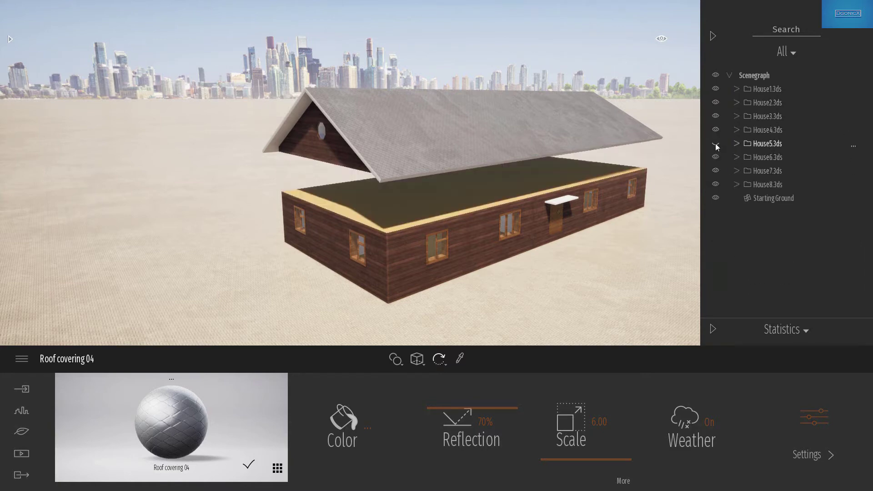
pyautogui.click(715, 143)
pyautogui.click(715, 75)
pyautogui.click(715, 75)
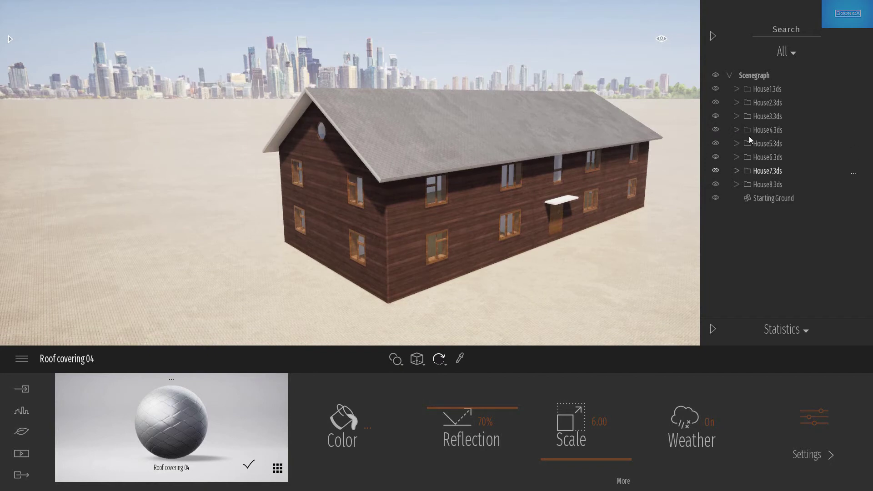
pyautogui.click(782, 52)
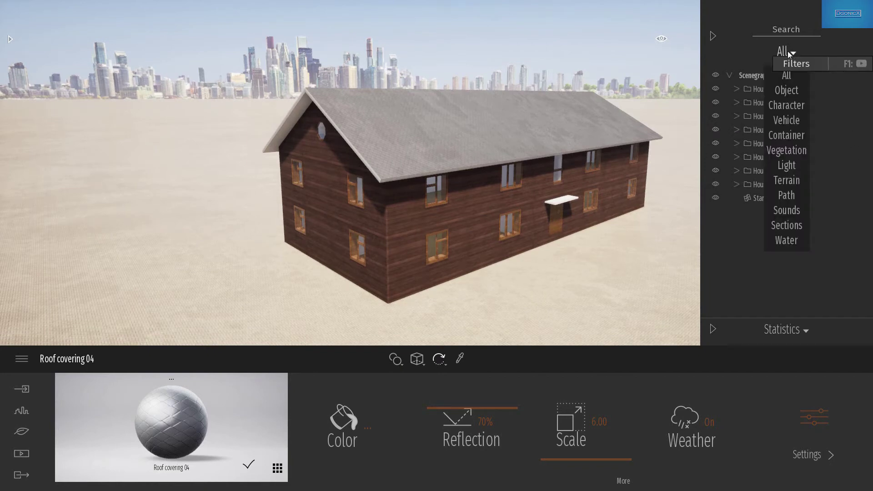
pyautogui.click(786, 74)
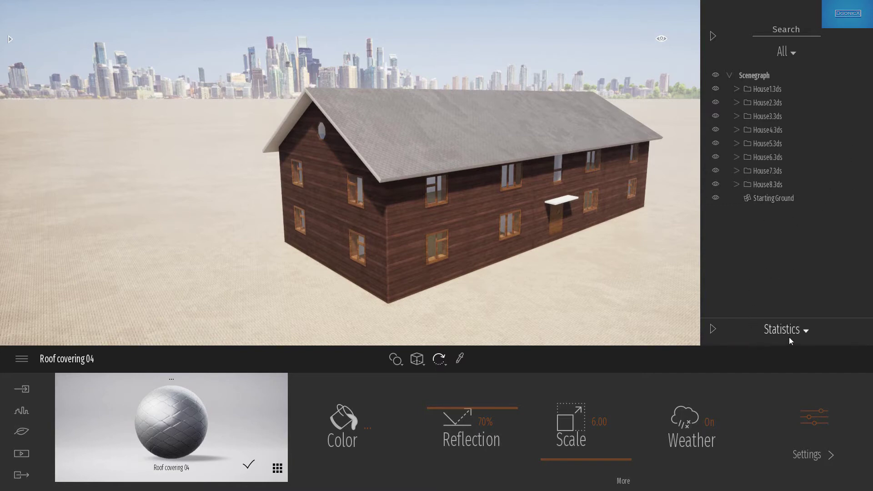
# Switch the Statistics panel to Phasing and hide House1.3ds through House8.3ds
pyautogui.click(713, 331)
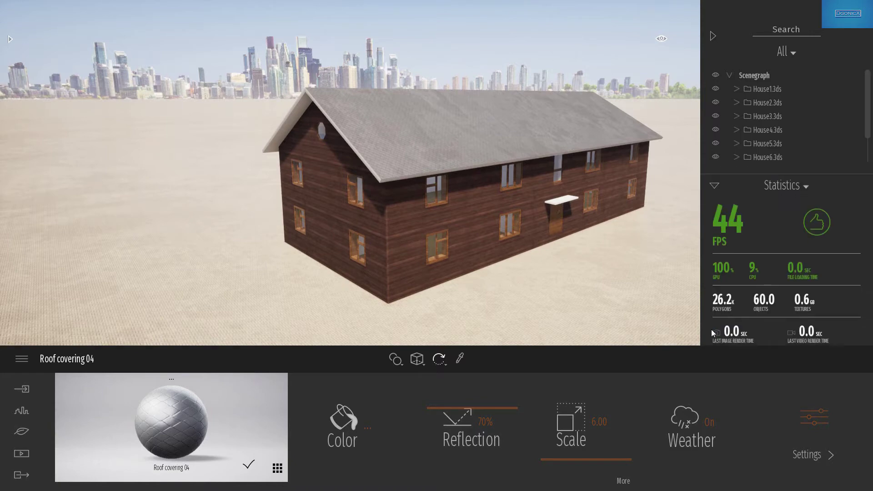
pyautogui.click(806, 187)
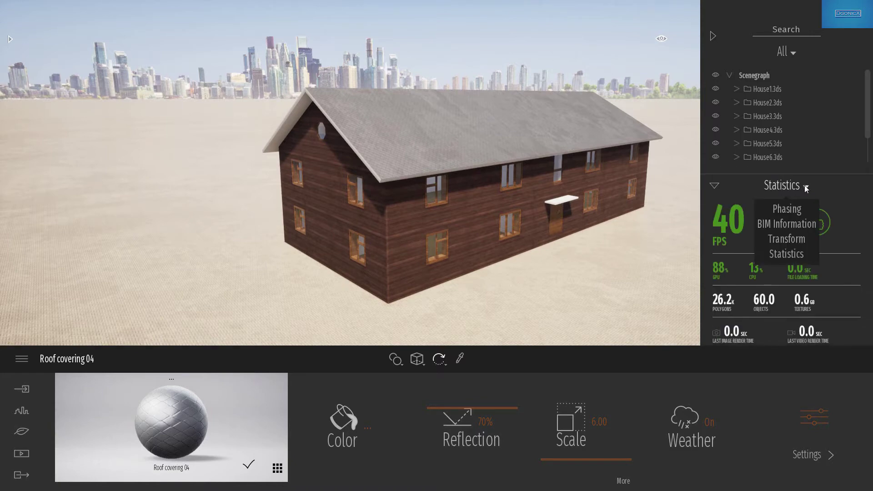
pyautogui.click(791, 208)
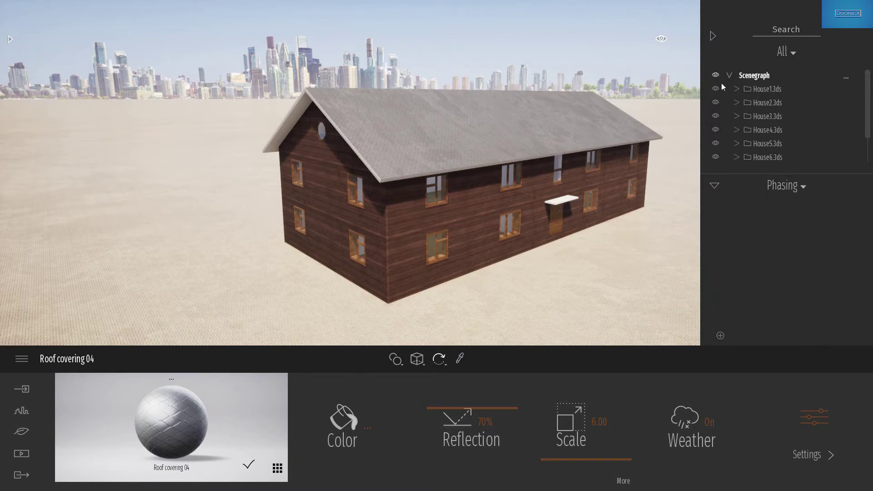
pyautogui.moveTo(716, 89); pyautogui.dragTo(724, 168)
# Add a bare-ground phase, then reveal House1.3ds and House2.3ds, adding a phase after each
pyautogui.scroll(3, 718, 163)
pyautogui.scroll(-3, 717, 163)
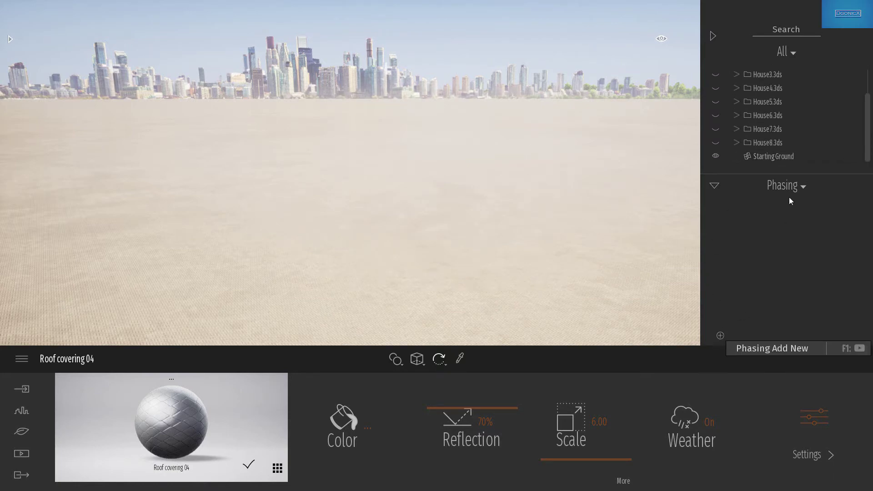
pyautogui.click(721, 336)
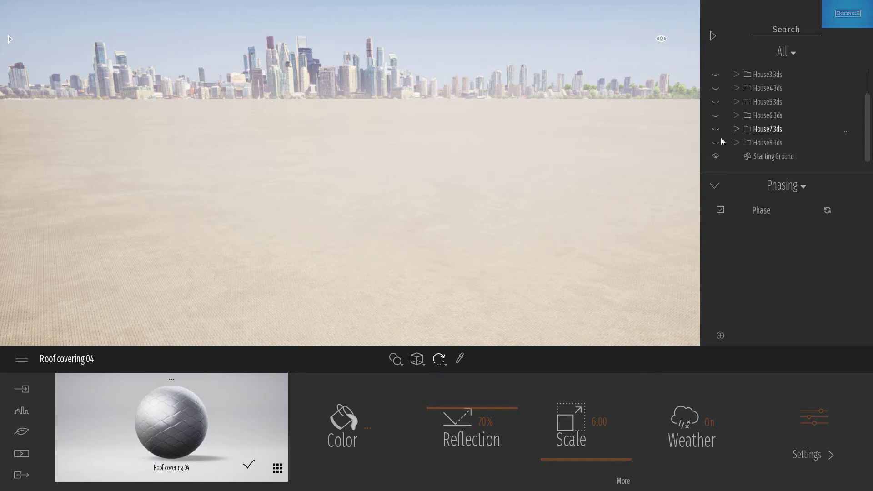
pyautogui.scroll(3, 718, 141)
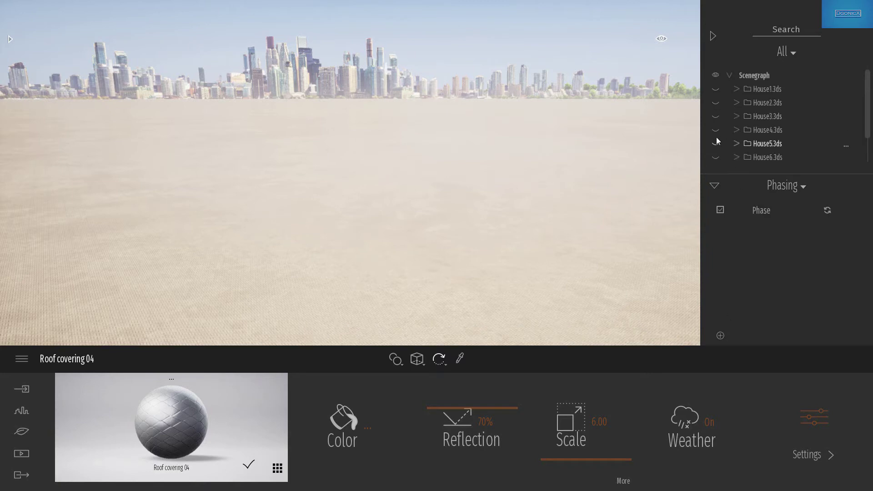
pyautogui.click(715, 90)
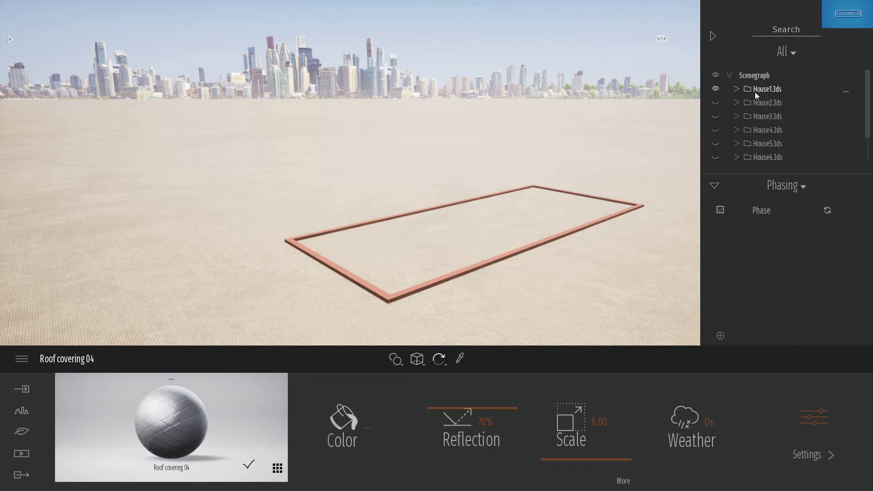
pyautogui.click(720, 336)
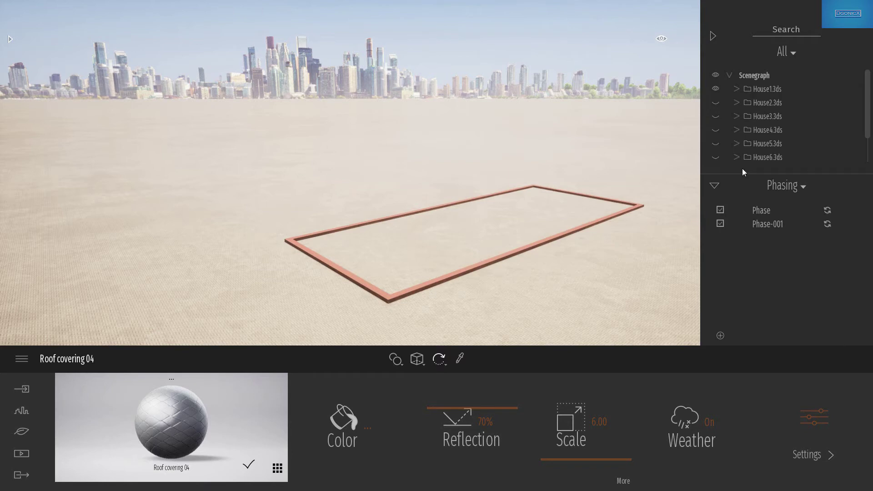
pyautogui.click(715, 102)
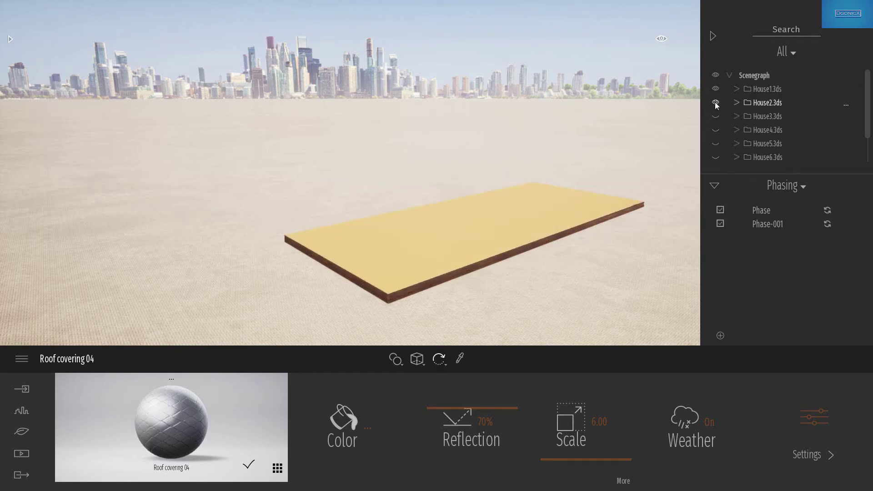
pyautogui.click(720, 336)
# Reveal House3.3ds, House4.3ds and House5.3ds, recording a new phase after each
pyautogui.click(715, 116)
pyautogui.click(720, 336)
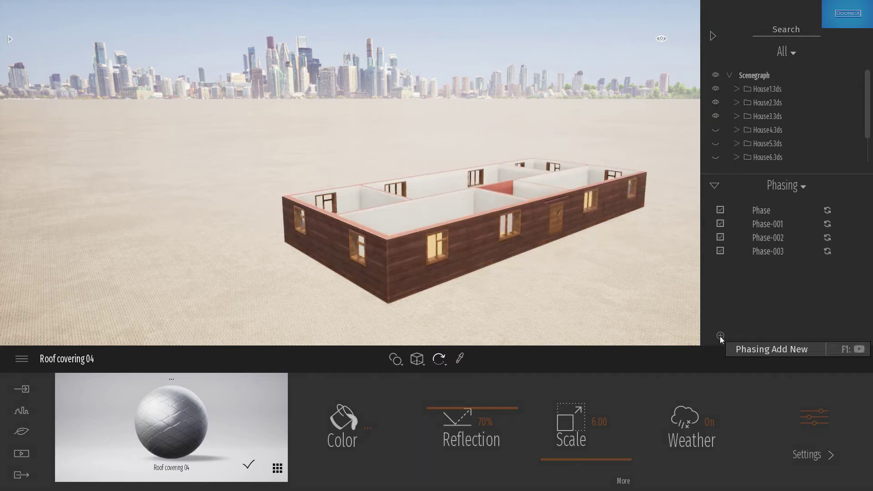
pyautogui.click(715, 129)
pyautogui.click(720, 336)
pyautogui.click(716, 143)
pyautogui.click(720, 336)
# Reveal House6.3ds and House7.3ds with a phase each, then show the House8.3ds tiled roof
pyautogui.scroll(-1, 717, 152)
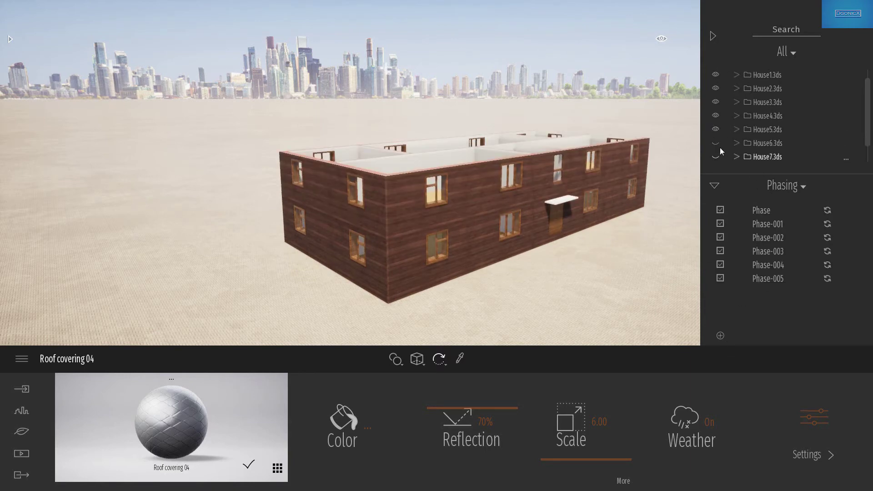
pyautogui.click(715, 142)
pyautogui.click(720, 336)
pyautogui.scroll(-1, 717, 152)
pyautogui.click(715, 143)
pyautogui.click(720, 335)
pyautogui.scroll(-1, 717, 152)
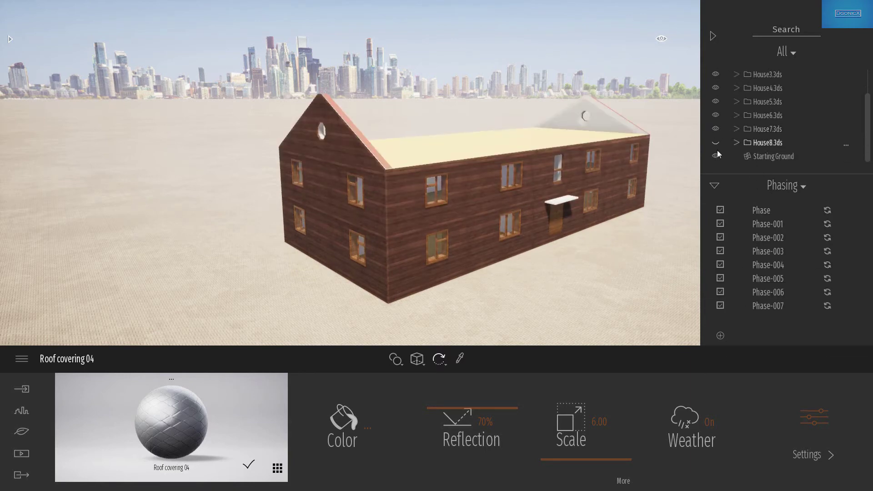
pyautogui.click(715, 143)
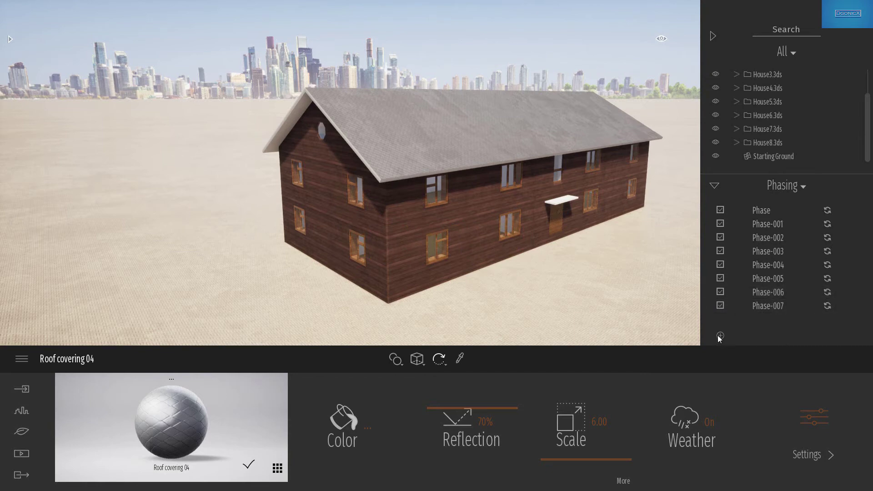
# Review Phase-006 and Phase-007, show House8.3ds, and add Phase-008 for the finished house
pyautogui.click(770, 292)
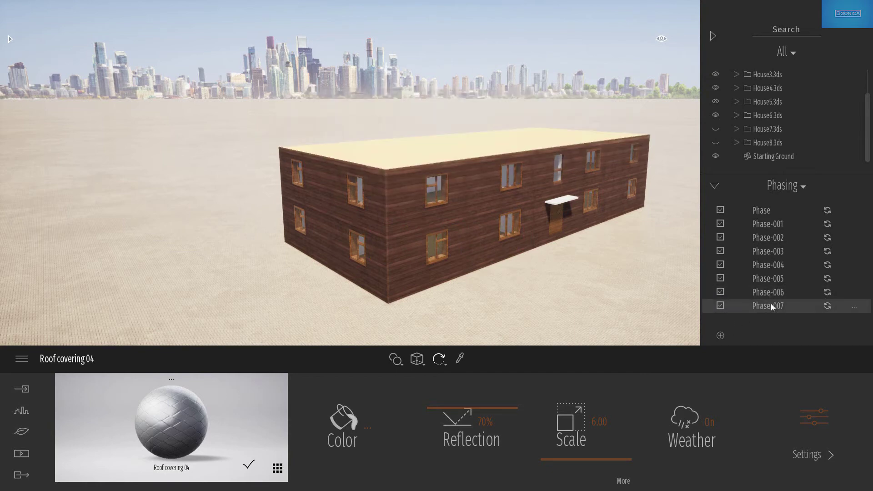
pyautogui.click(771, 306)
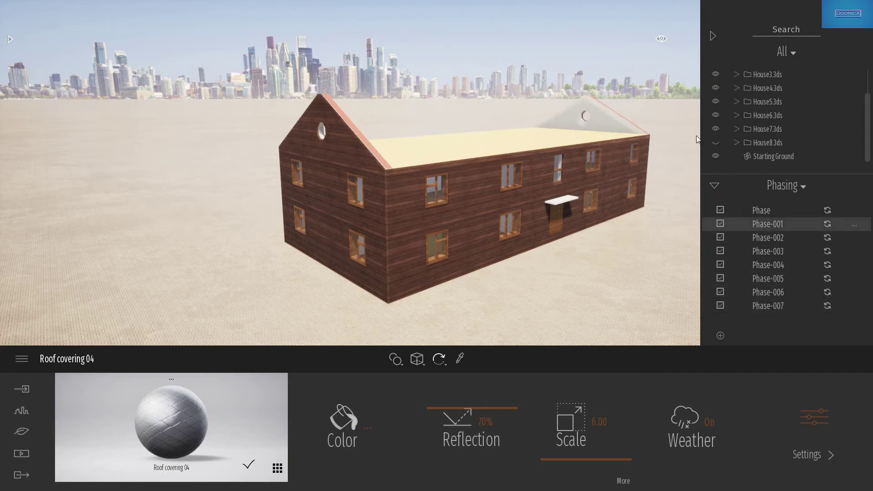
pyautogui.click(715, 142)
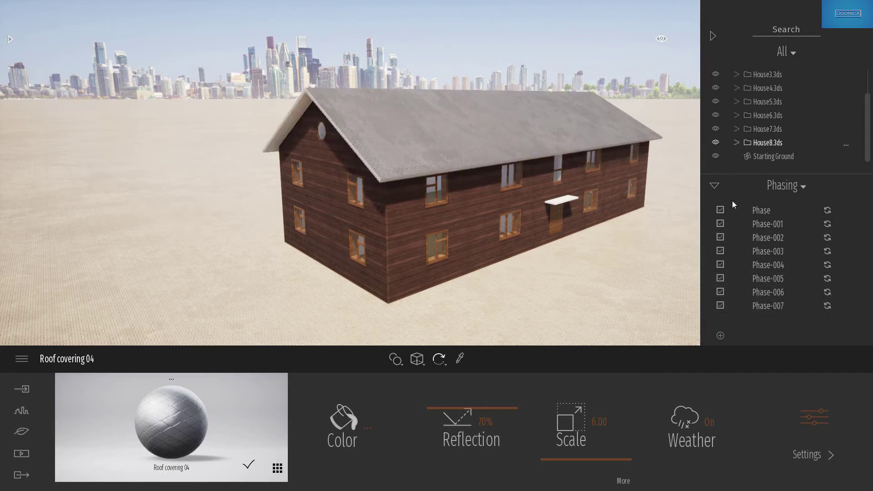
pyautogui.click(720, 335)
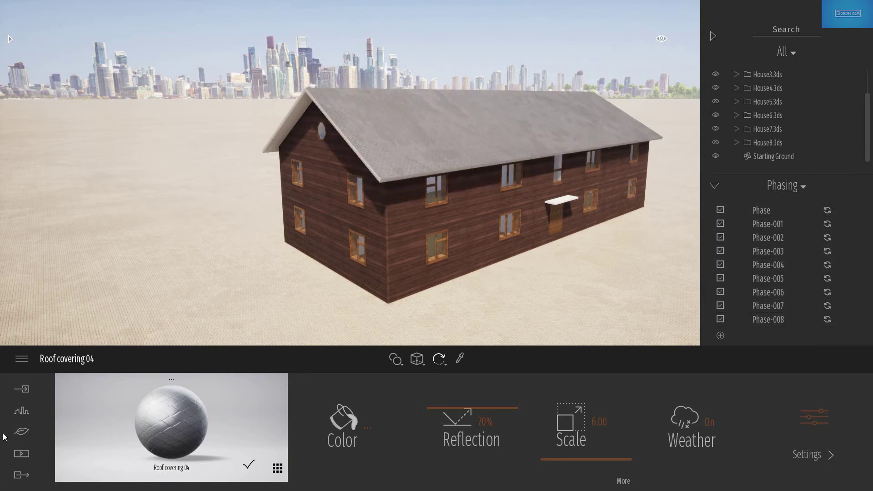
pyautogui.click(21, 454)
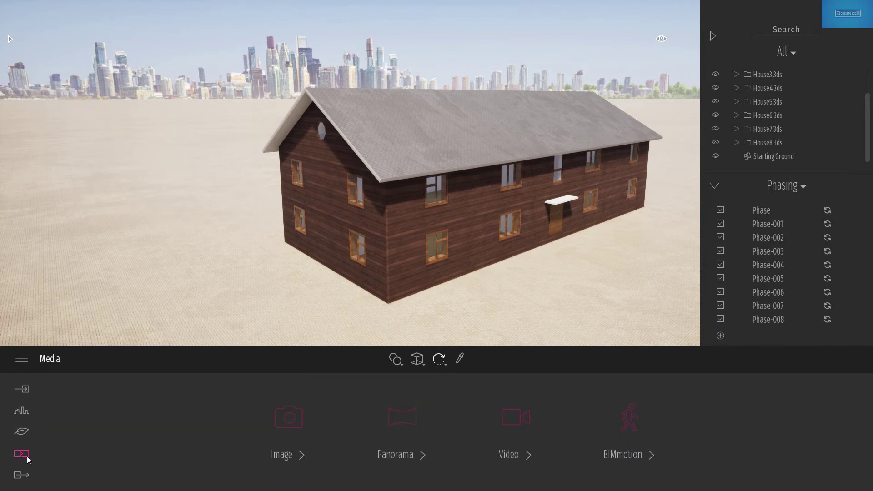
# Create video Clip 01 through Video > Create, starting from the roofed house
pyautogui.click(516, 421)
pyautogui.click(397, 412)
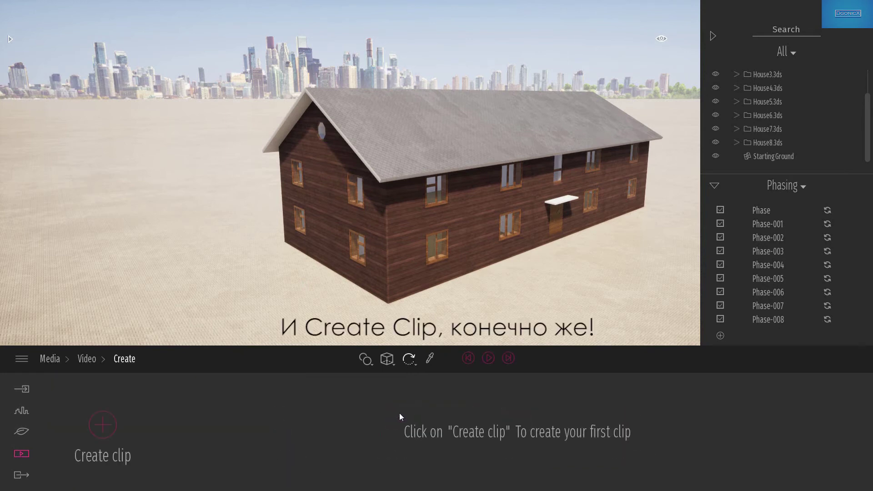
pyautogui.click(108, 426)
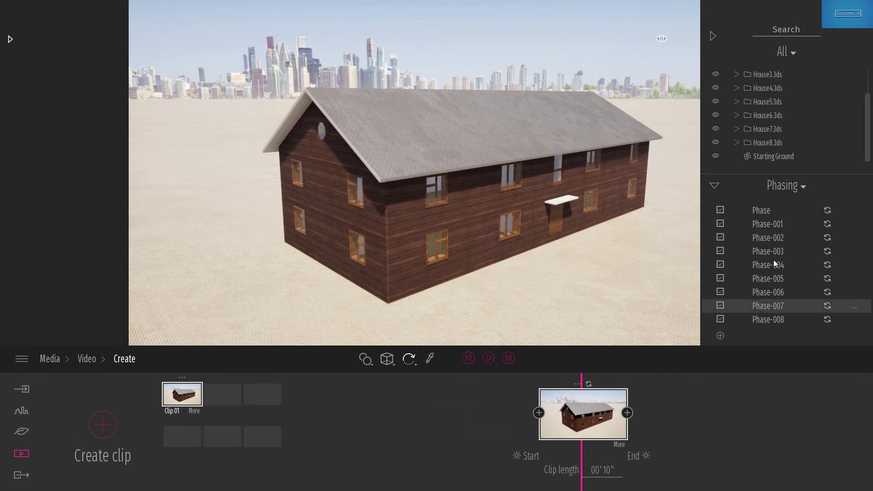
# Set the first keyframe to bare ground, then add keyframes for the outline, slab and walls phases
pyautogui.click(762, 209)
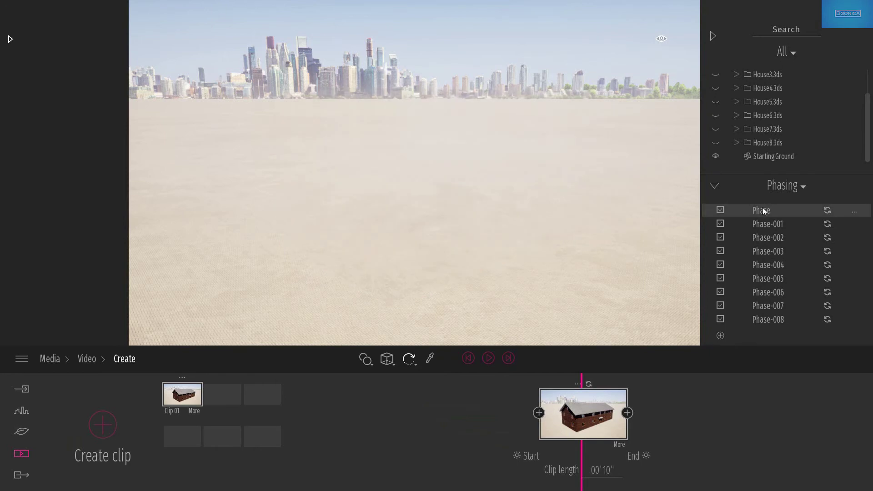
pyautogui.click(589, 385)
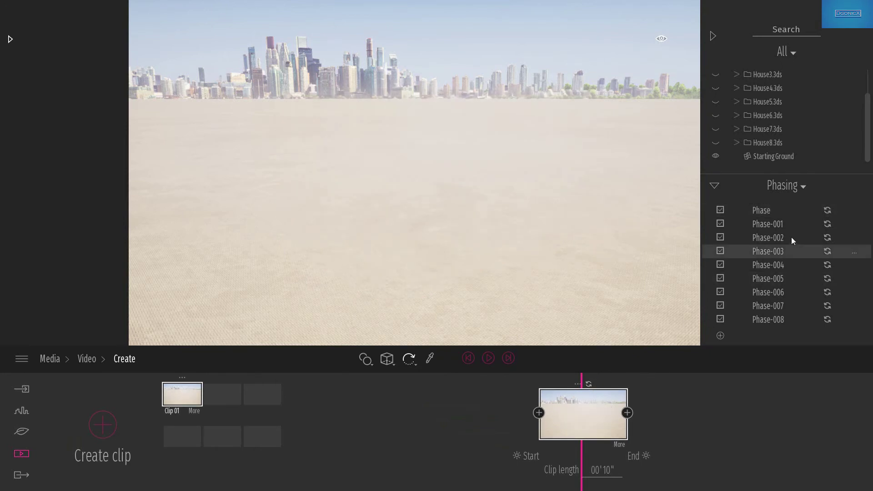
pyautogui.click(770, 226)
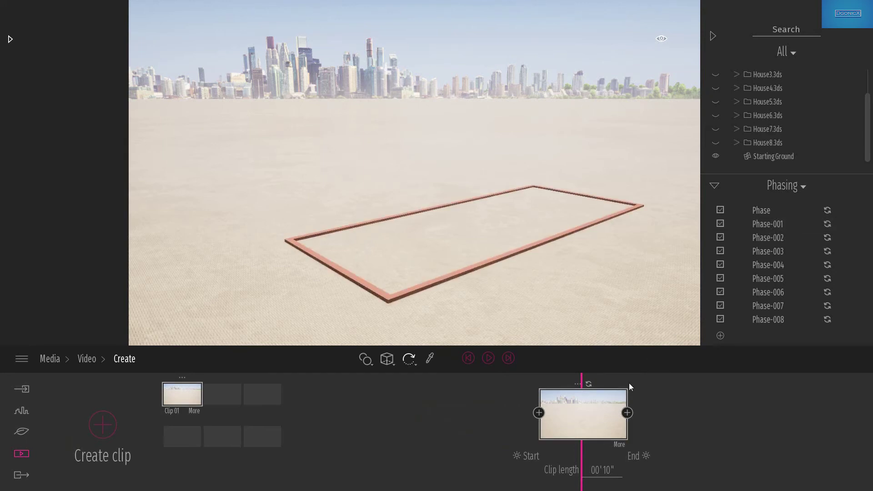
pyautogui.click(626, 413)
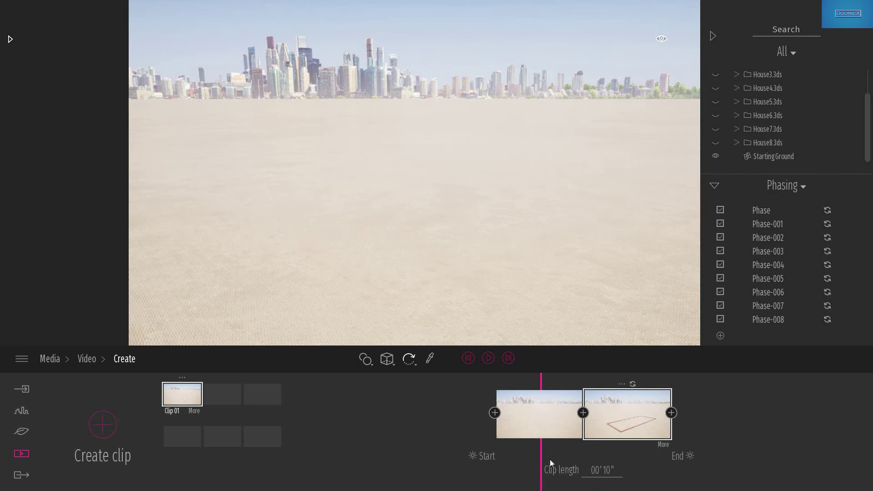
pyautogui.click(773, 238)
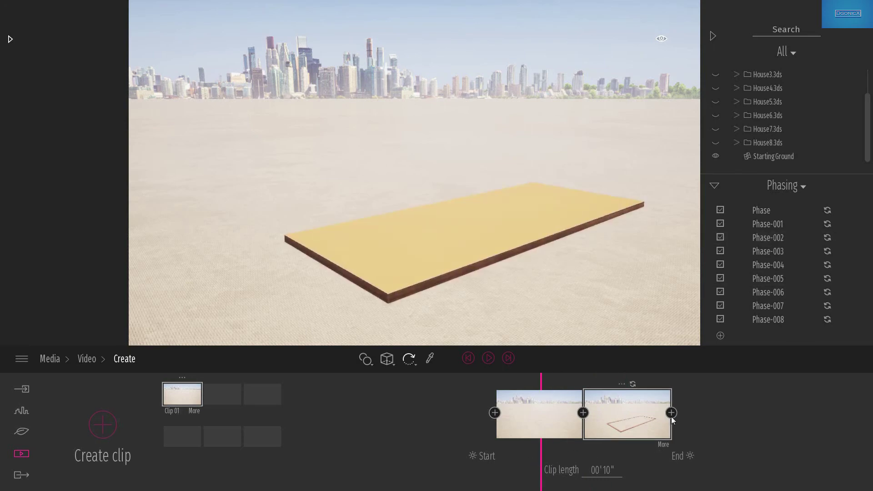
pyautogui.click(671, 413)
pyautogui.click(772, 251)
pyautogui.click(715, 413)
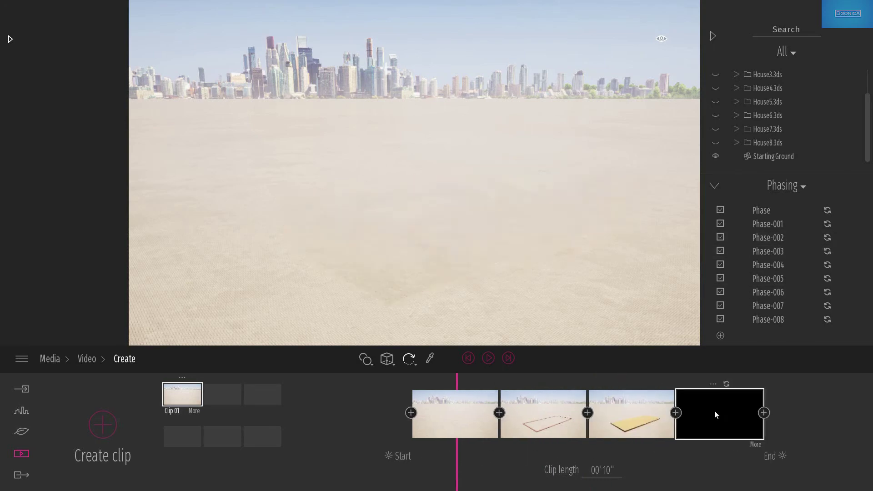
# Add keyframes for Phase-004 through Phase-008, ending on the tiled-roof house
pyautogui.click(768, 265)
pyautogui.click(763, 413)
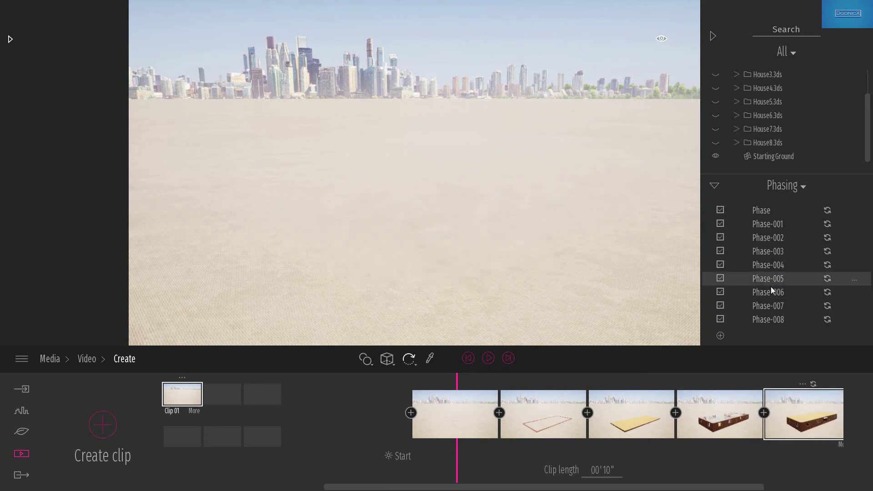
pyautogui.click(771, 281)
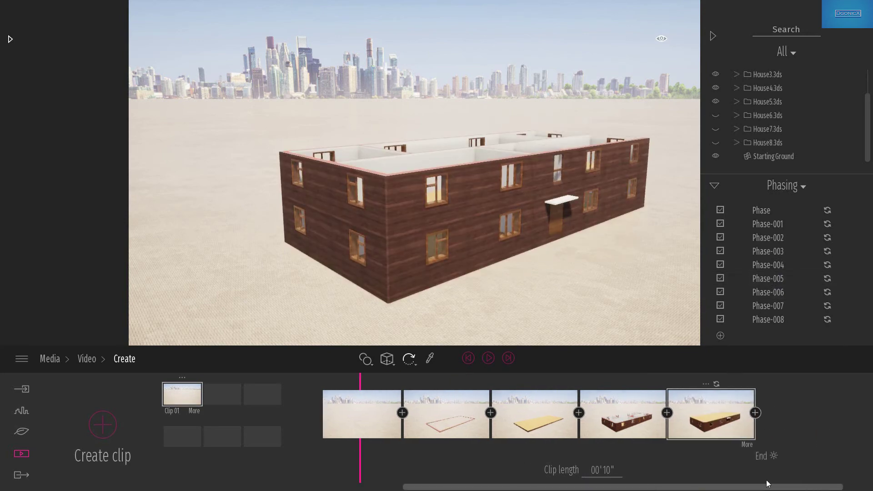
pyautogui.click(756, 413)
pyautogui.click(769, 293)
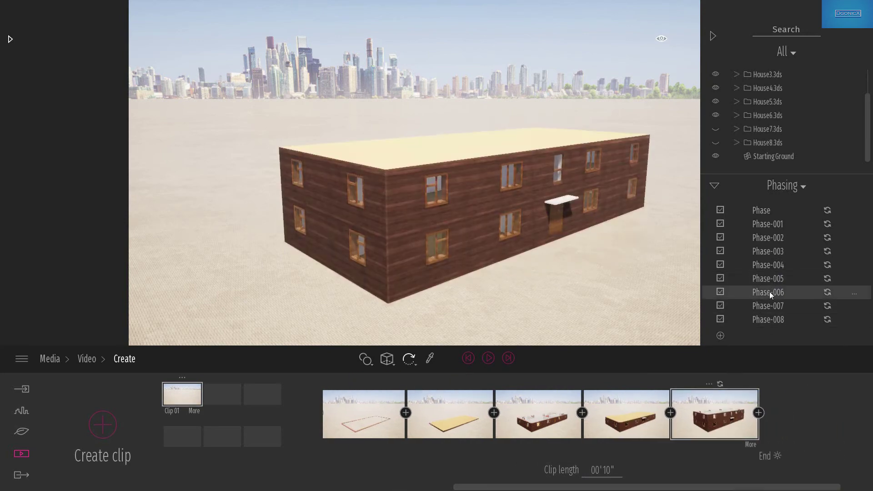
pyautogui.click(758, 413)
pyautogui.click(768, 319)
pyautogui.click(755, 413)
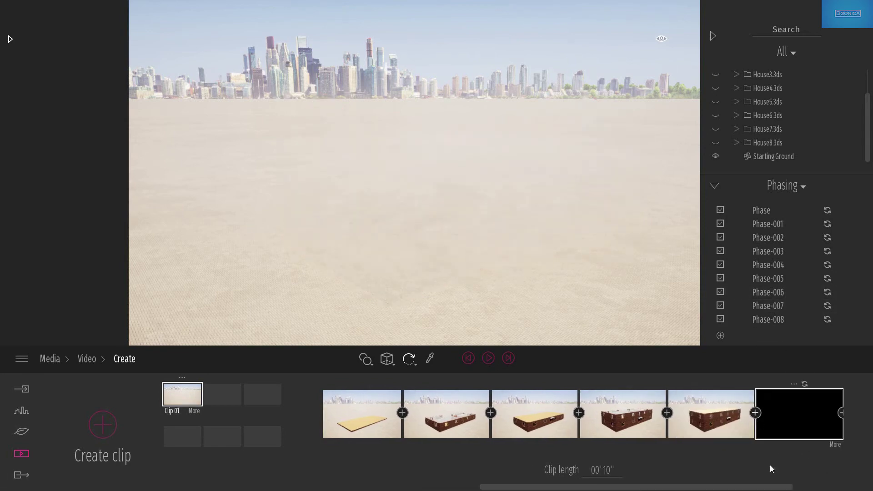
pyautogui.click(766, 320)
pyautogui.click(755, 413)
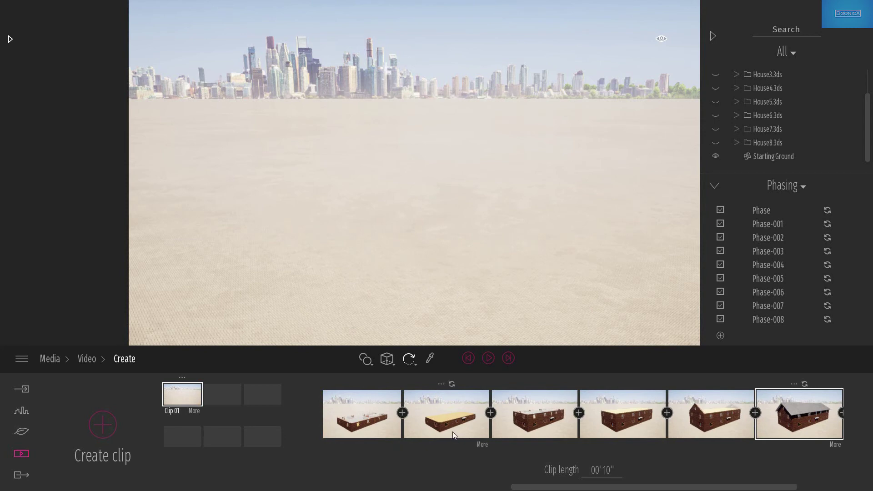
pyautogui.click(489, 360)
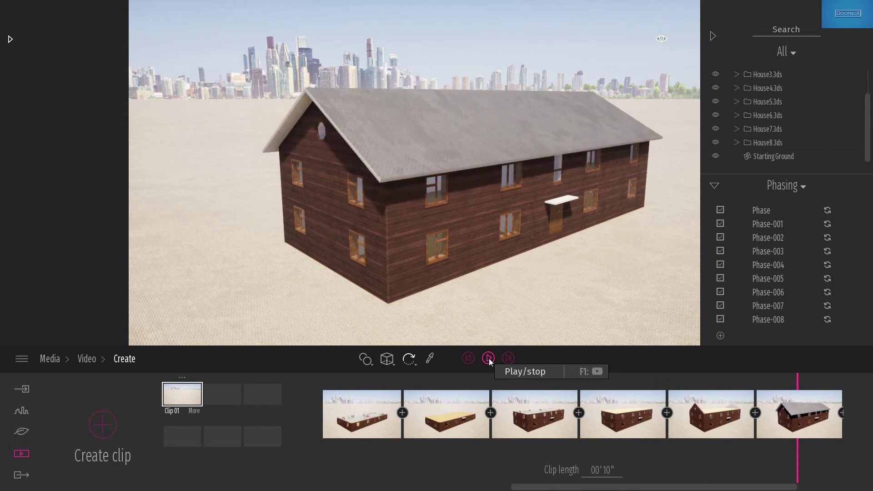
# Scrub the Clip 01 playhead back toward the start to preview the build-up
pyautogui.moveTo(799, 455); pyautogui.dragTo(372, 473)
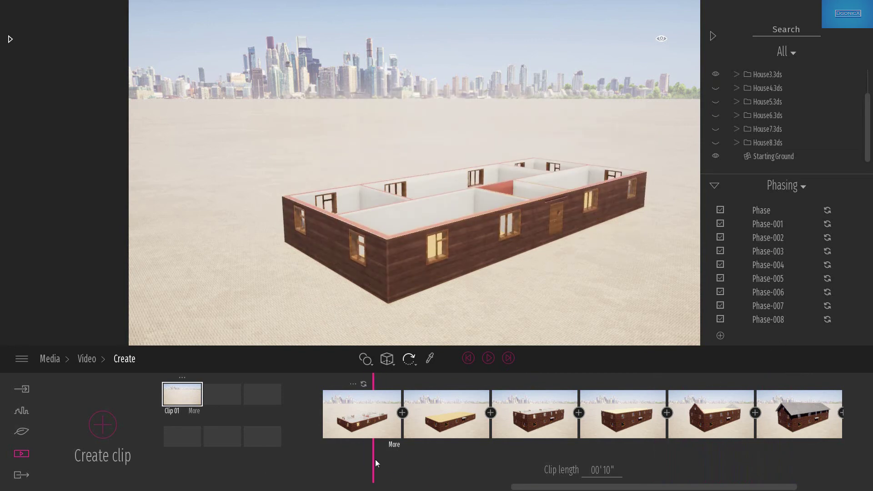
pyautogui.moveTo(374, 460)
pyautogui.mouseDown()
pyautogui.moveTo(307, 468)
pyautogui.moveTo(382, 462)
pyautogui.moveTo(373, 465)
pyautogui.mouseUp()
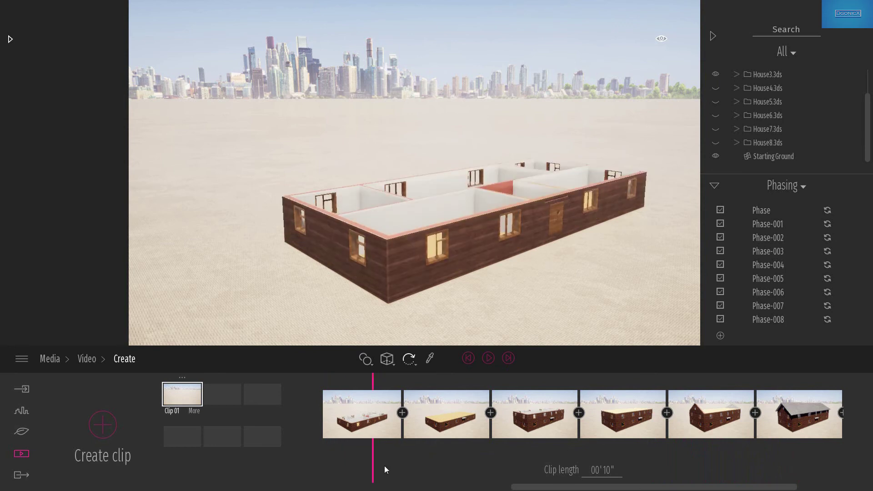
pyautogui.moveTo(579, 487)
pyautogui.mouseDown()
pyautogui.moveTo(357, 485)
pyautogui.moveTo(653, 476)
pyautogui.moveTo(635, 486)
pyautogui.moveTo(392, 485)
pyautogui.mouseUp()
# Shorten Clip 01's length from 10 to 9 seconds
pyautogui.doubleClick(608, 469)
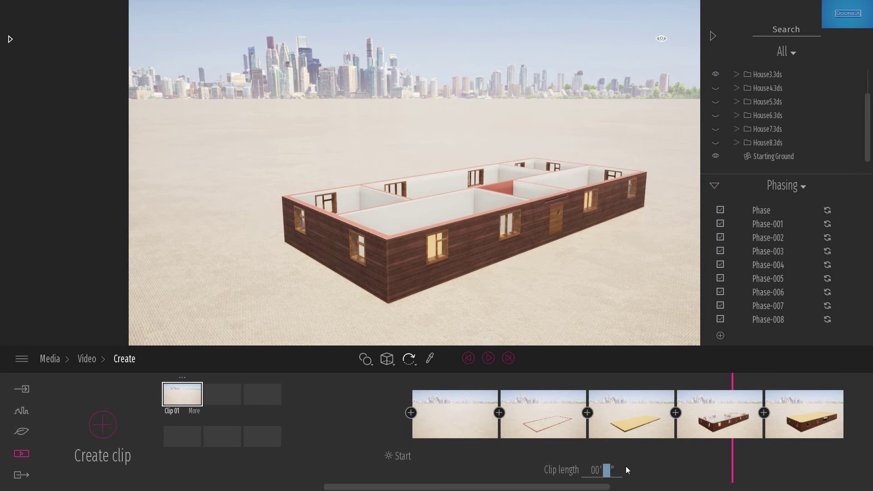
pyautogui.write('9')
pyautogui.press('Return')
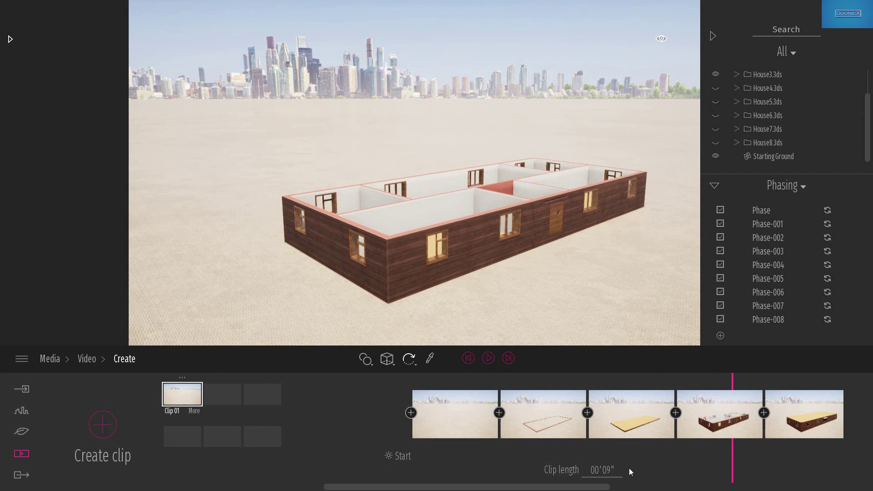